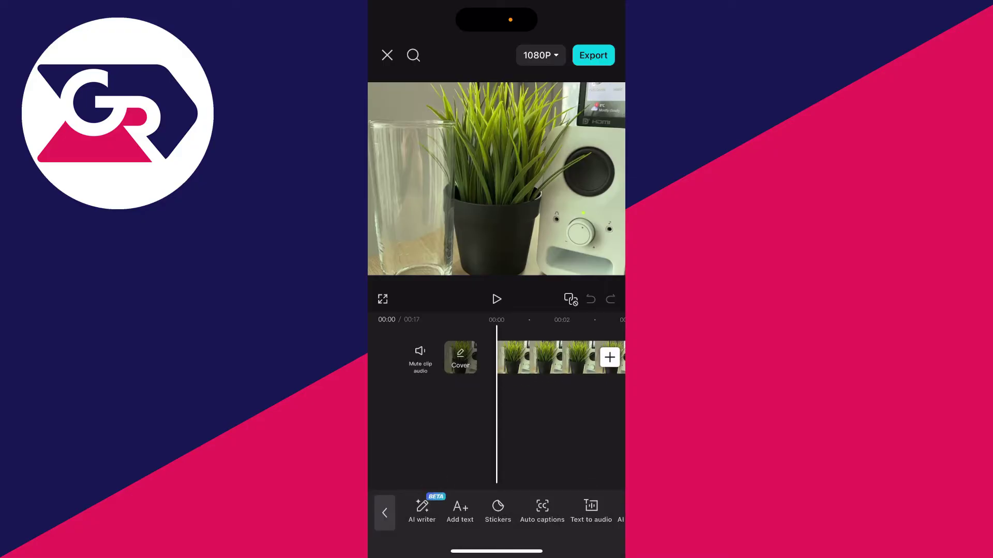
- Bring up the text tools row for the potted-plant clip from the Text toolbar
{"action": "left_click", "coordinate": [460, 510]}
{"action": "type", "text": "Add text"}
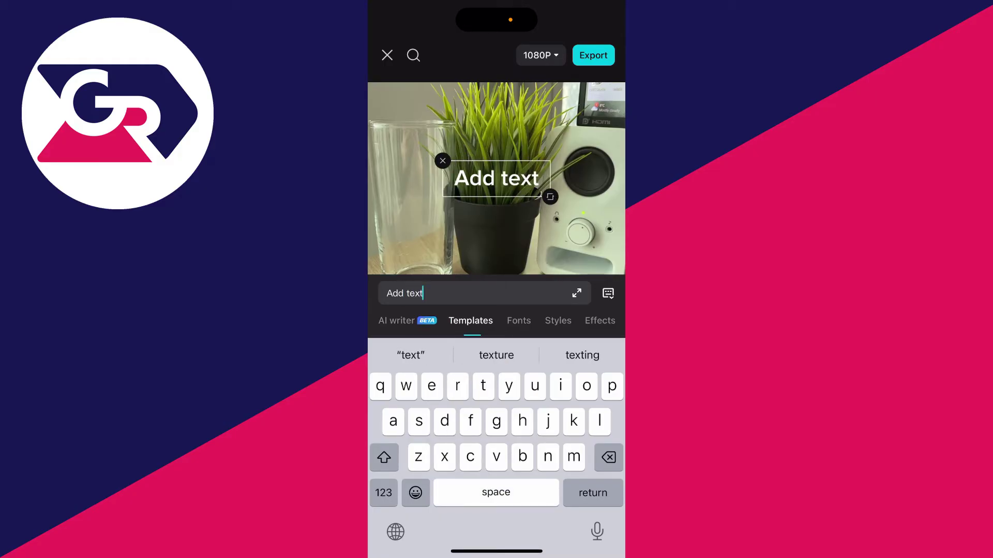
- Add an 'Add text' title layer and set its font to Rubik
{"action": "left_click", "coordinate": [608, 293]}
{"action": "scroll", "coordinate": [497, 466], "scroll_direction": "down", "scroll_amount": 3}
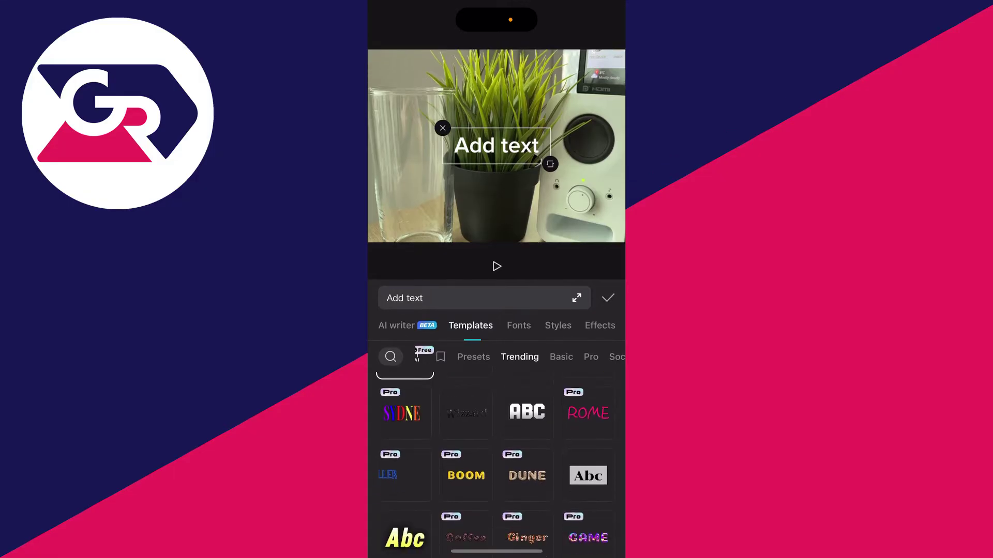
{"action": "scroll", "coordinate": [497, 465], "scroll_direction": "down", "scroll_amount": 2}
{"action": "scroll", "coordinate": [497, 466], "scroll_direction": "up", "scroll_amount": 5}
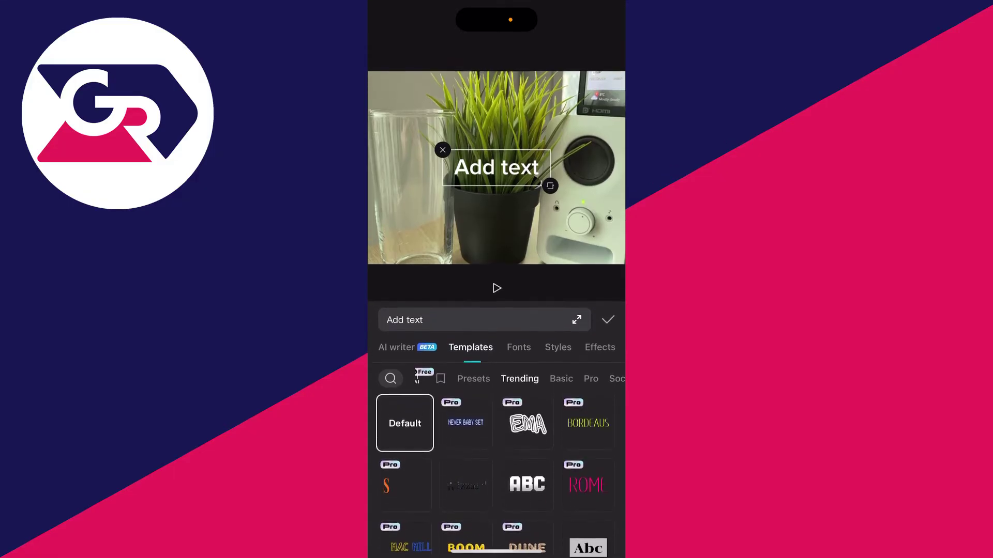
{"action": "scroll", "coordinate": [519, 356], "scroll_direction": "right", "scroll_amount": 2}
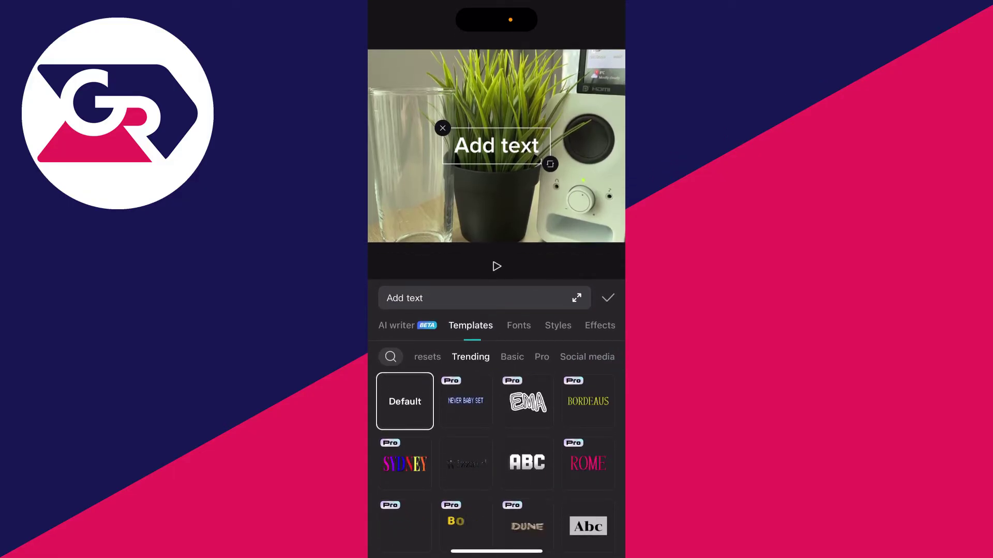
{"action": "left_click", "coordinate": [518, 325]}
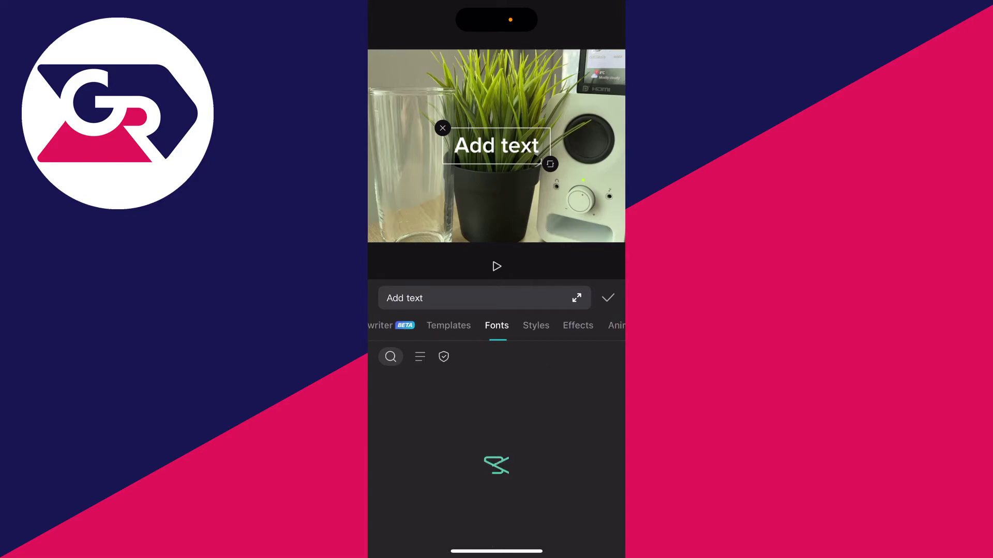
{"action": "scroll", "coordinate": [497, 466], "scroll_direction": "down", "scroll_amount": 2}
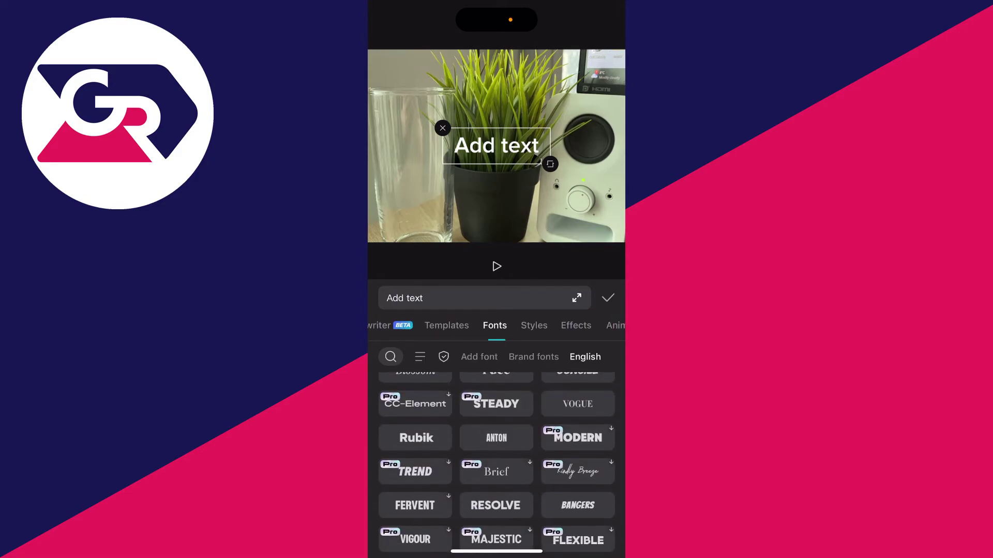
{"action": "left_click", "coordinate": [415, 438]}
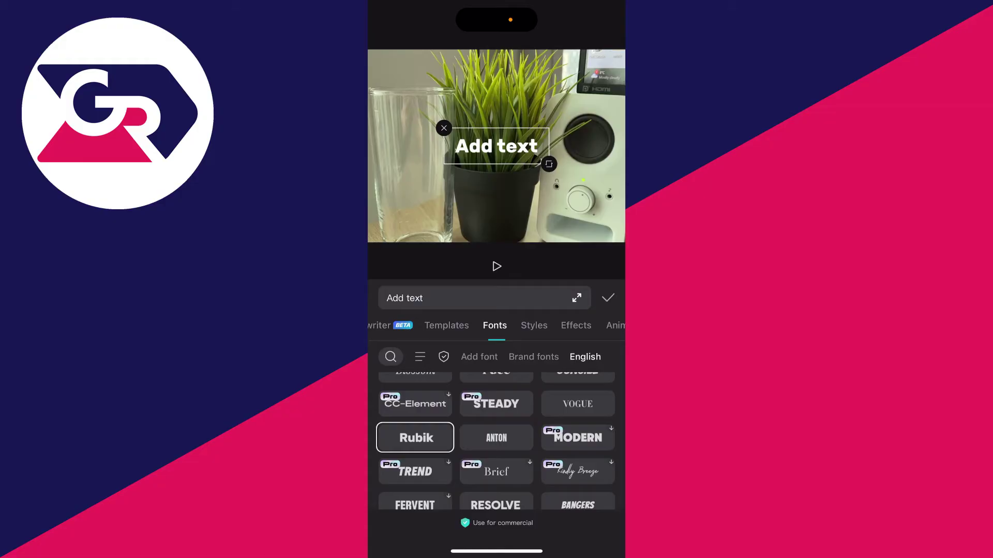
{"action": "left_click", "coordinate": [533, 326]}
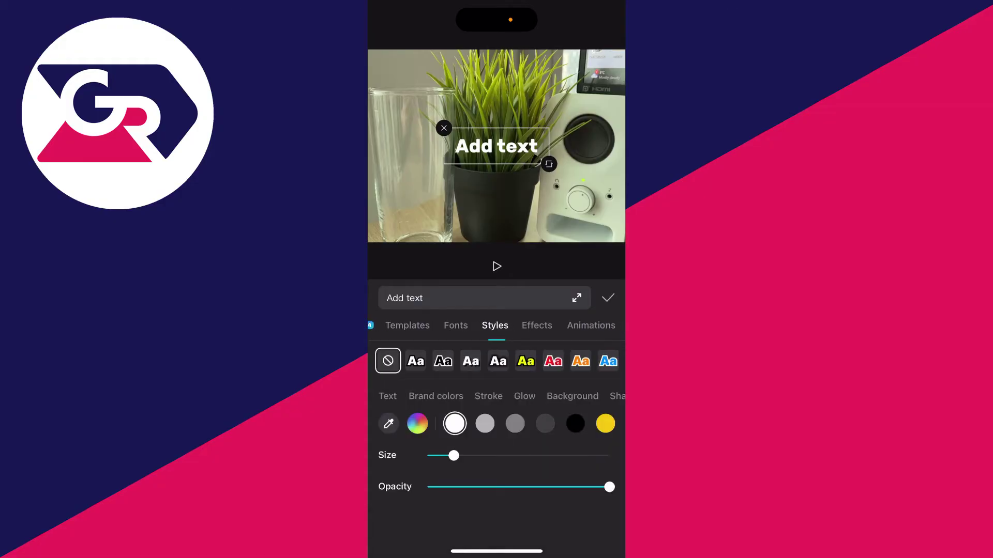
- Enlarge the title text to size 31 with the Size slider
{"action": "left_click", "coordinate": [484, 424]}
{"action": "left_click_drag", "start_coordinate": [454, 455], "coordinate": [482, 456]}
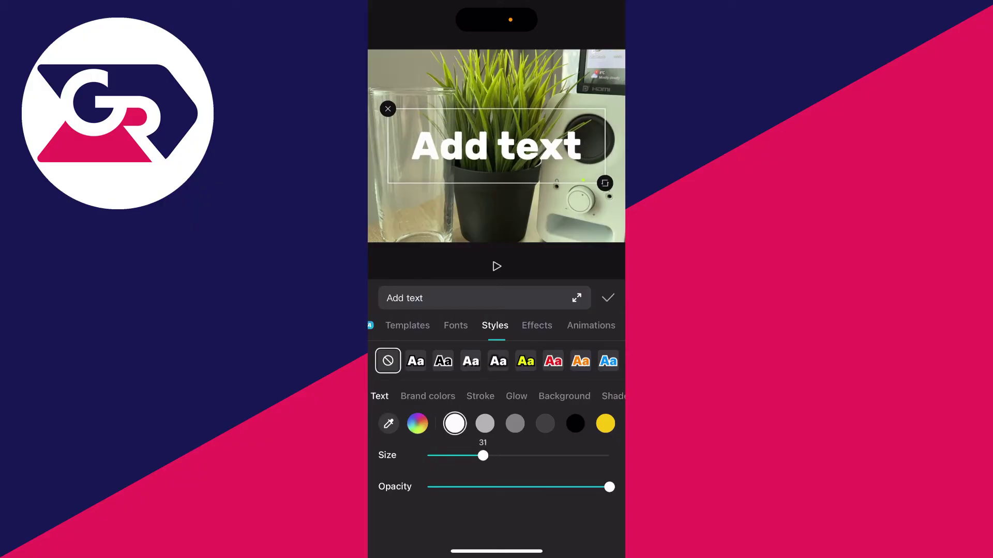
{"action": "scroll", "coordinate": [496, 396], "scroll_direction": "right", "scroll_amount": 5}
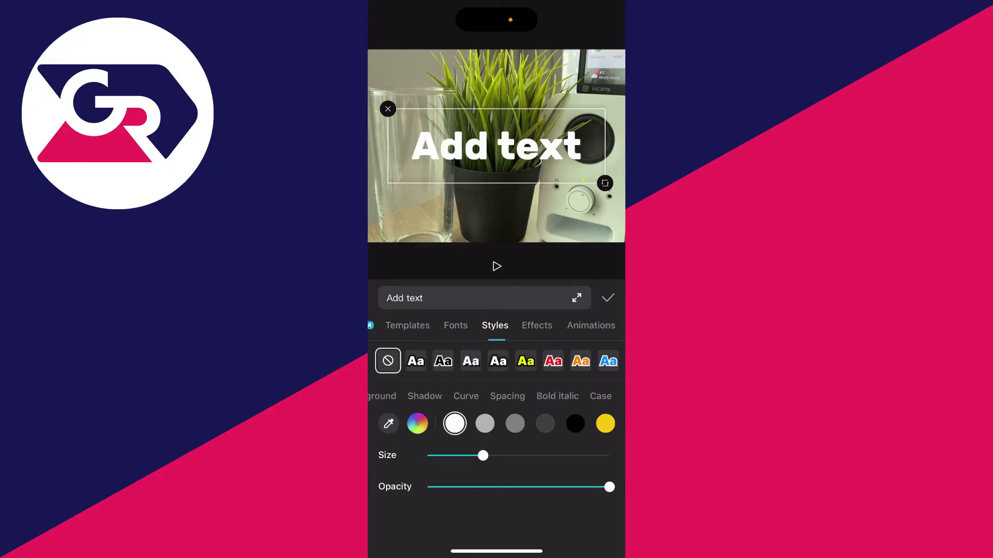
{"action": "left_click", "coordinate": [425, 396]}
- Give the title a black drop shadow with increased blur
{"action": "left_click", "coordinate": [604, 424]}
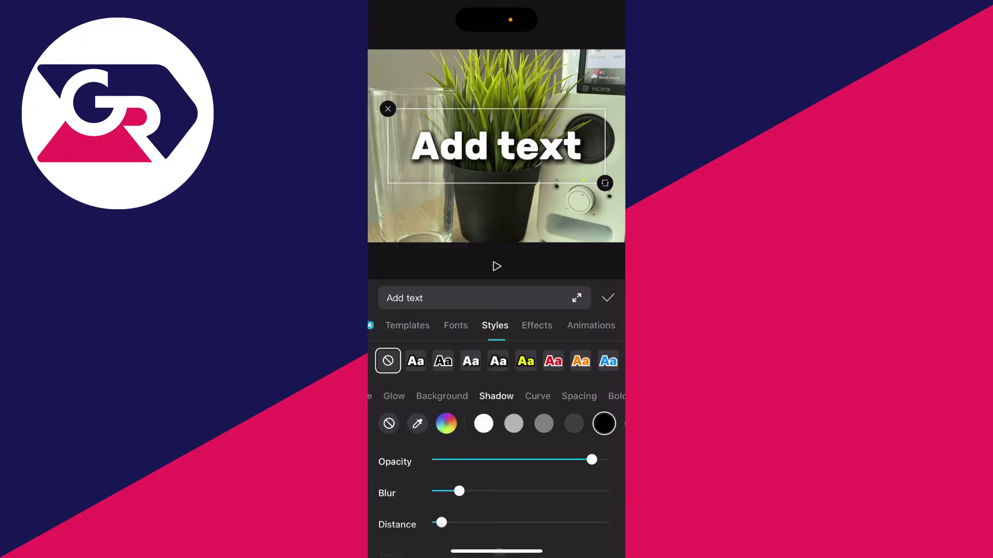
{"action": "left_click_drag", "start_coordinate": [458, 492], "coordinate": [485, 491]}
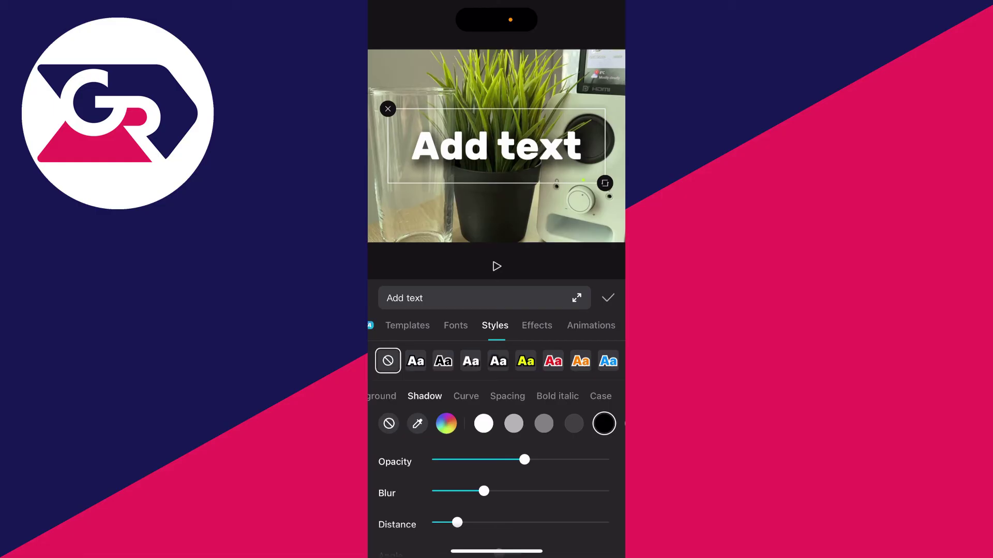
{"action": "left_click", "coordinate": [537, 325]}
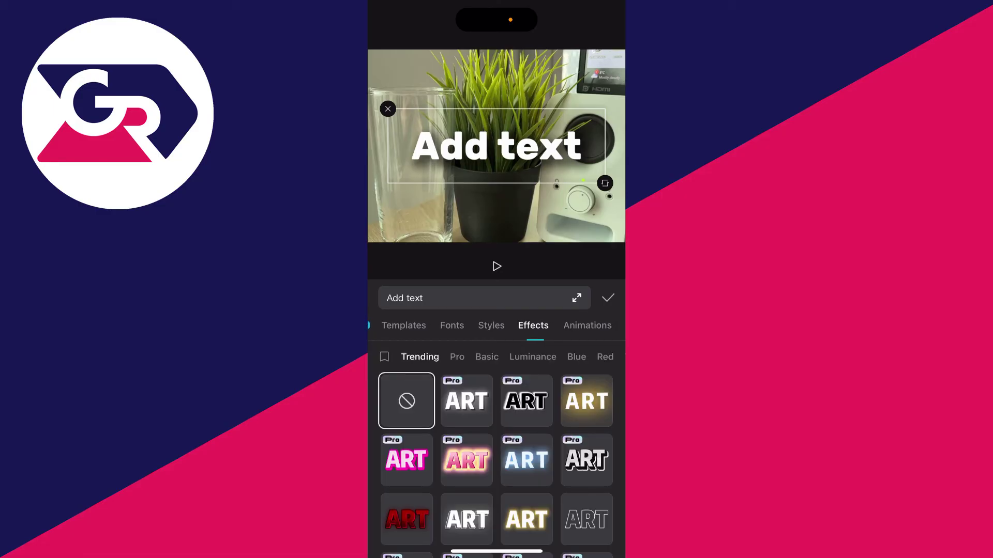
{"action": "scroll", "coordinate": [504, 356], "scroll_direction": "right", "scroll_amount": 3}
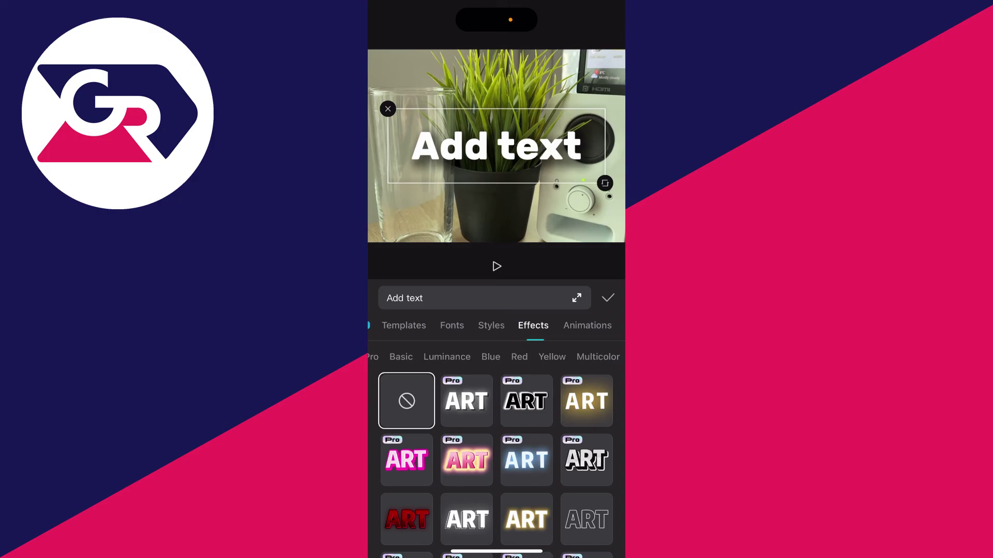
{"action": "left_click", "coordinate": [587, 325]}
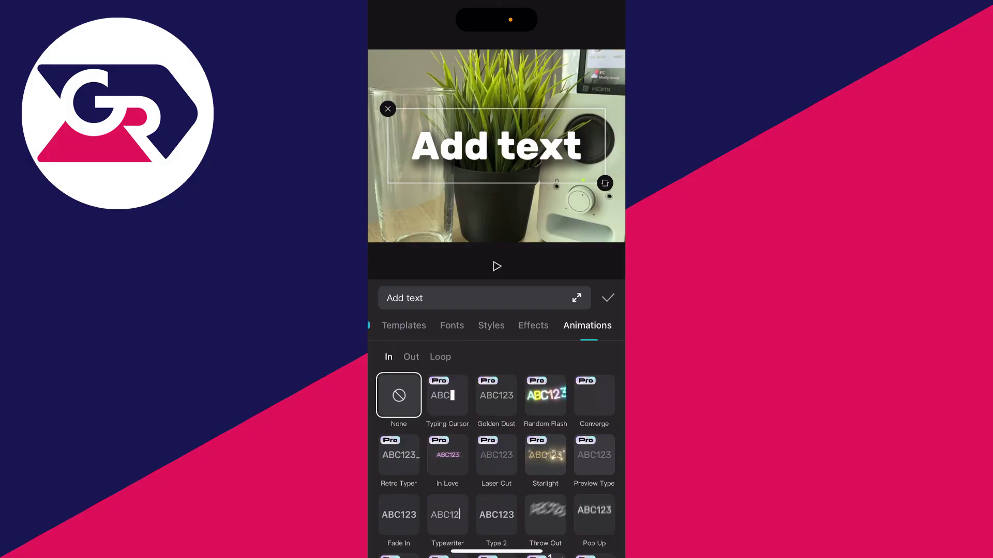
{"action": "scroll", "coordinate": [496, 466], "scroll_direction": "down", "scroll_amount": 2}
- Apply the Typewriter in-animation, confirm the text edits, and play the preview
{"action": "left_click", "coordinate": [447, 454]}
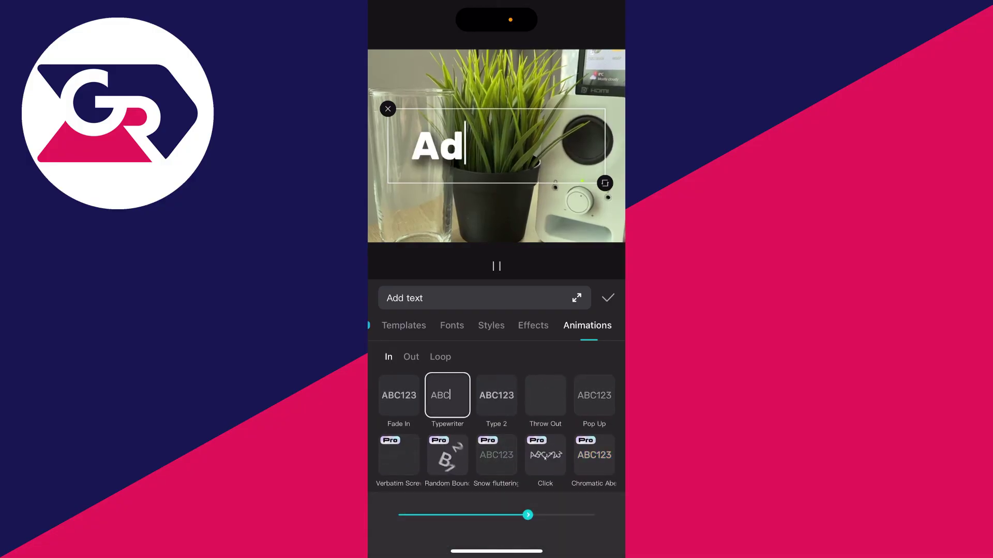
{"action": "left_click", "coordinate": [608, 298]}
{"action": "left_click", "coordinate": [496, 299]}
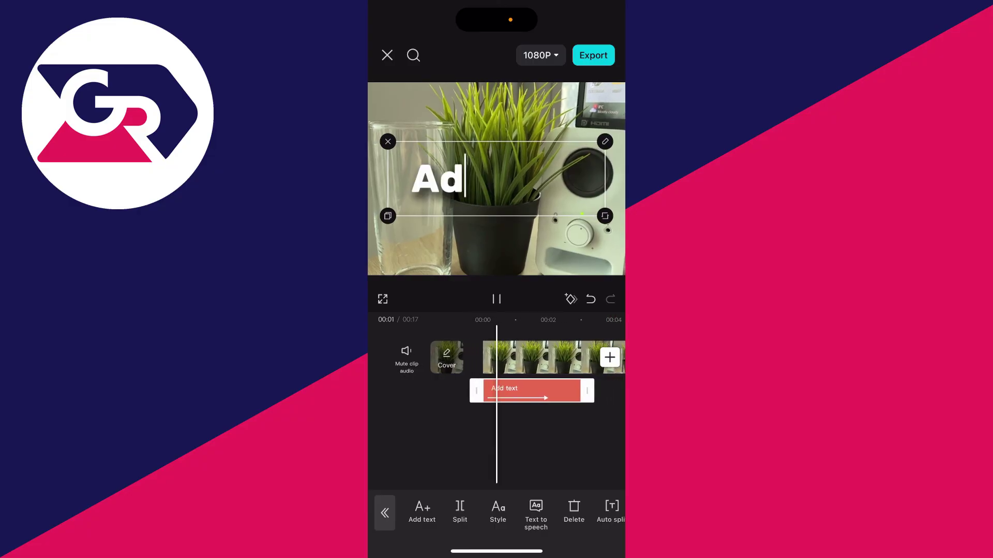